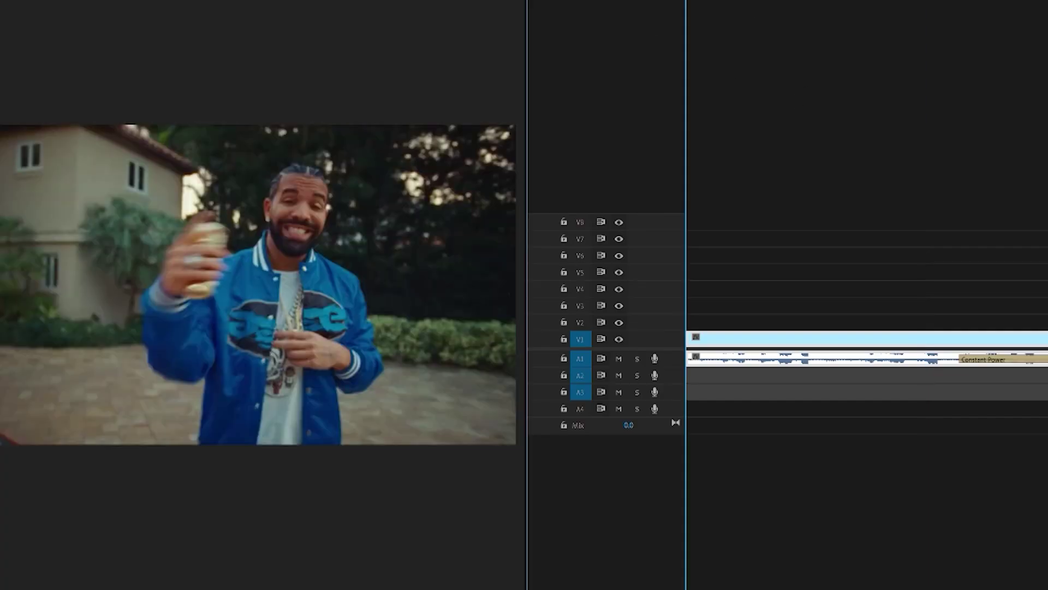
# Move the playhead along the sequence to a new shot and export a still frame of the music video
pyautogui.moveTo(686, 2); pyautogui.dragTo(931, 2)
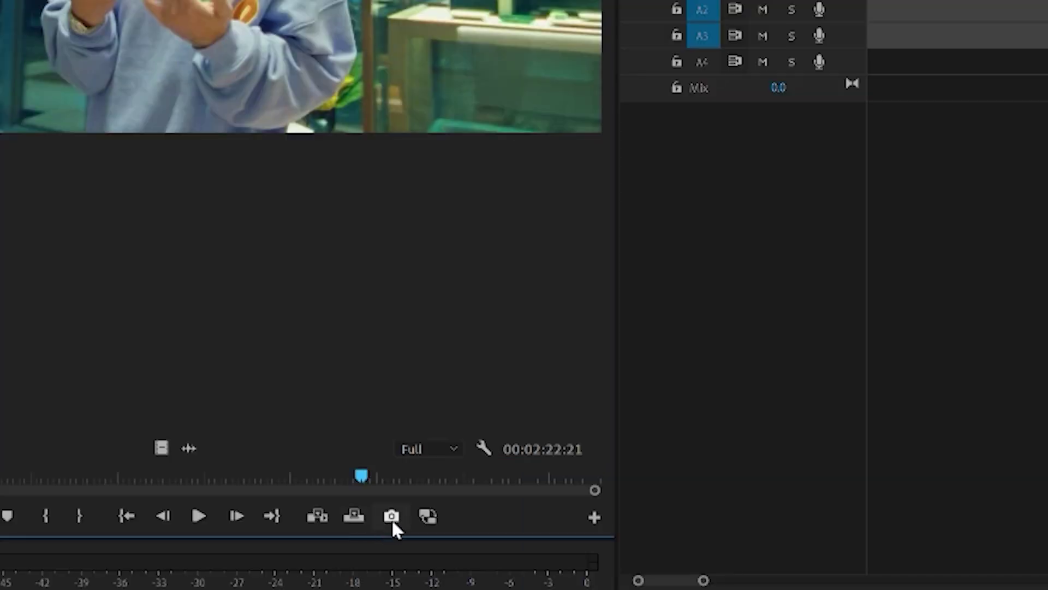
pyautogui.click(391, 516)
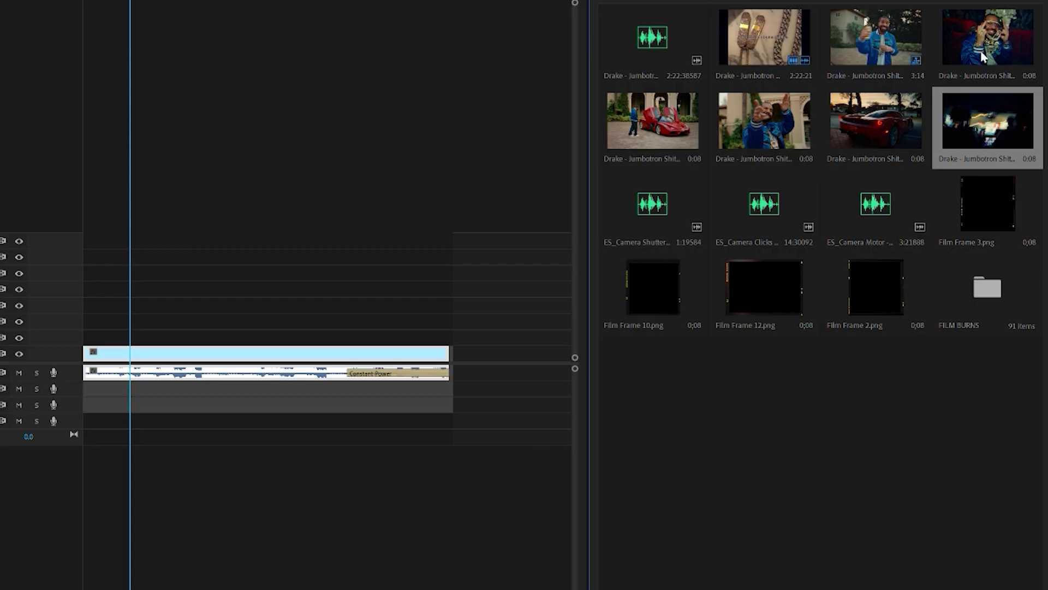
# Place the five exported stills back to back on track V2 starting at the playhead, and play the sequence from its start
pyautogui.moveTo(927, 86); pyautogui.dragTo(153, 287)
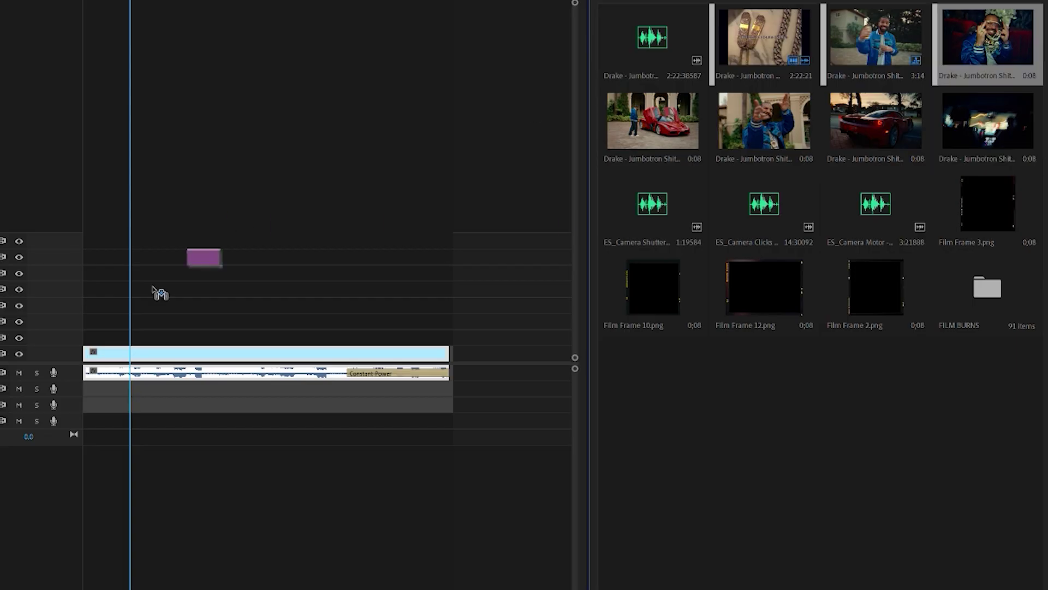
pyautogui.moveTo(131, 341); pyautogui.dragTo(131, 341)
pyautogui.moveTo(652, 126); pyautogui.dragTo(216, 343)
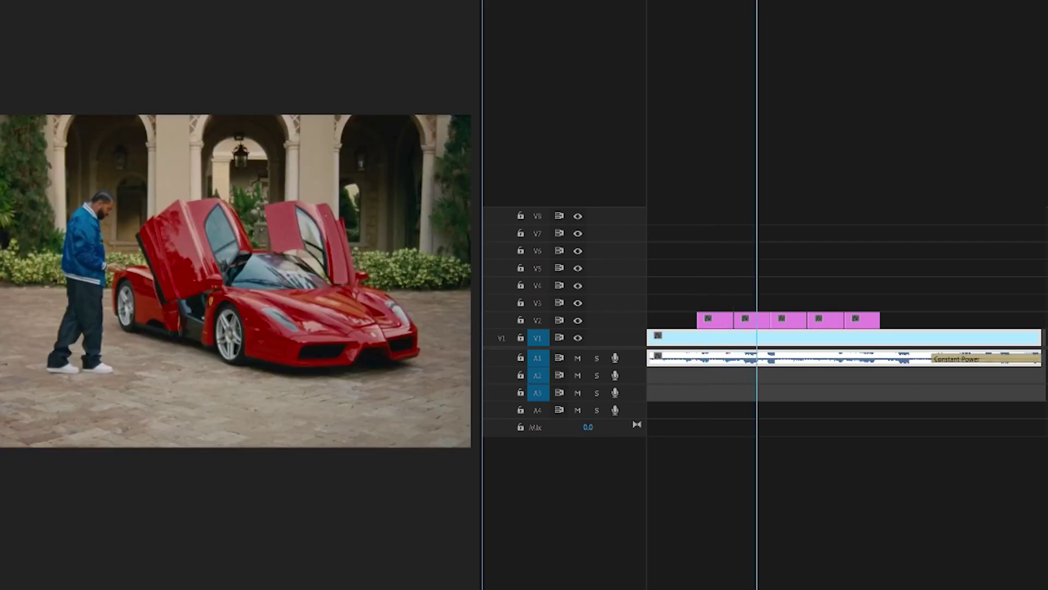
pyautogui.moveTo(968, 220); pyautogui.dragTo(721, 316)
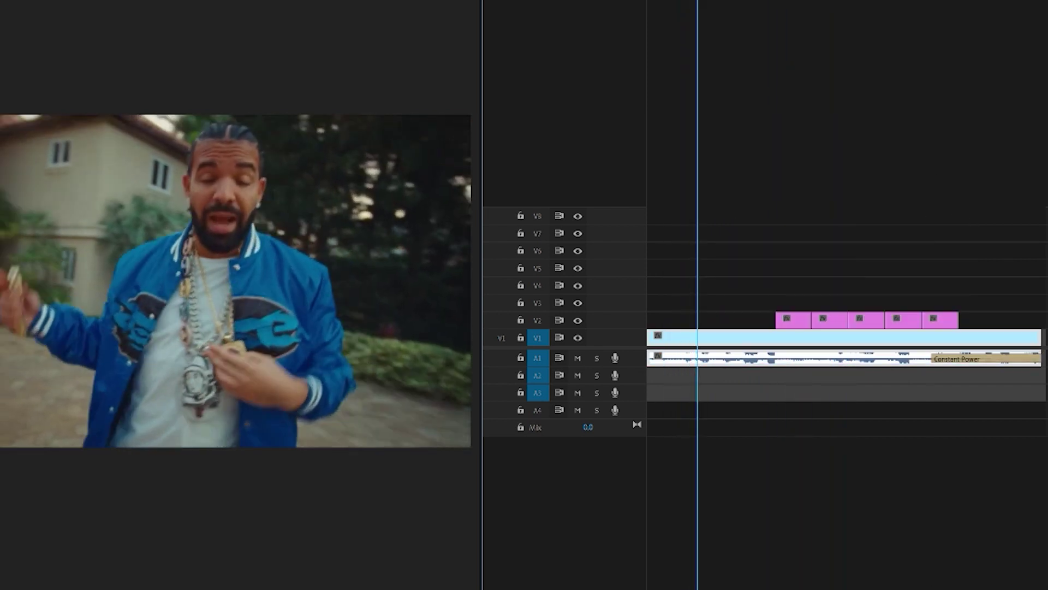
pyautogui.moveTo(789, 319); pyautogui.dragTo(719, 320)
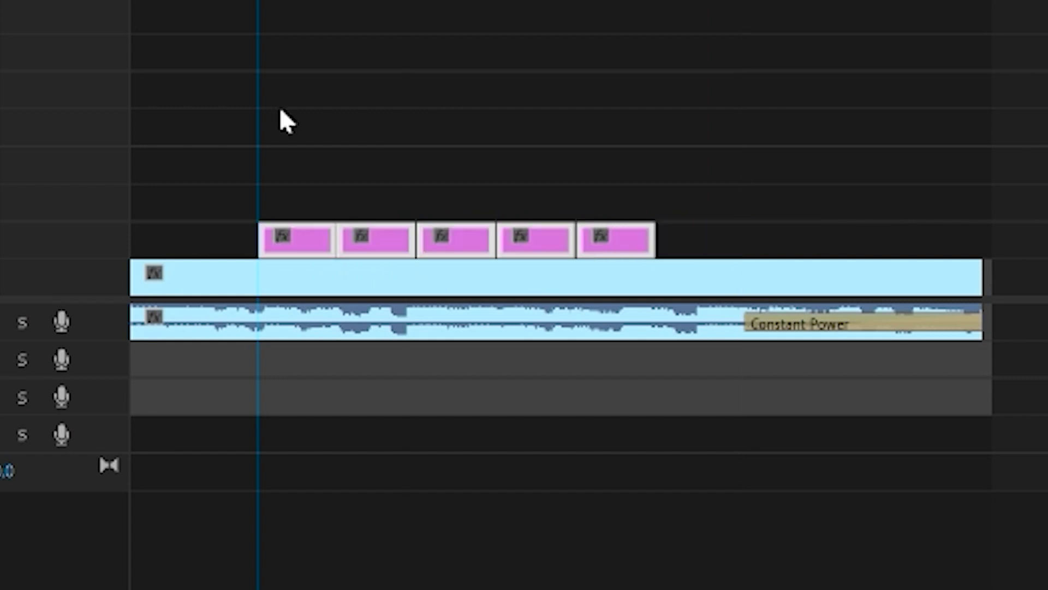
pyautogui.press('Home')
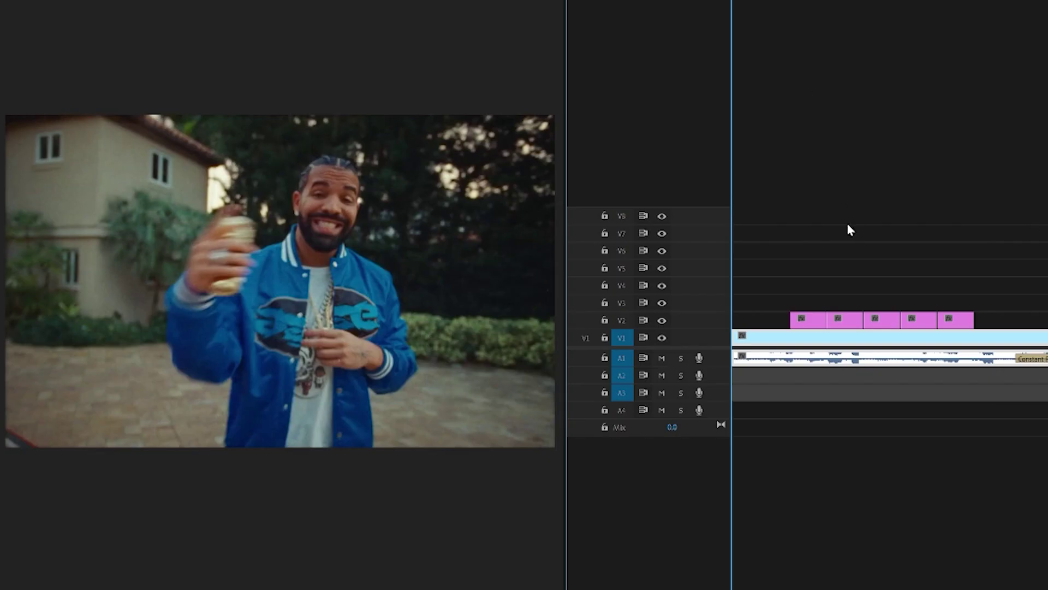
pyautogui.press('space')
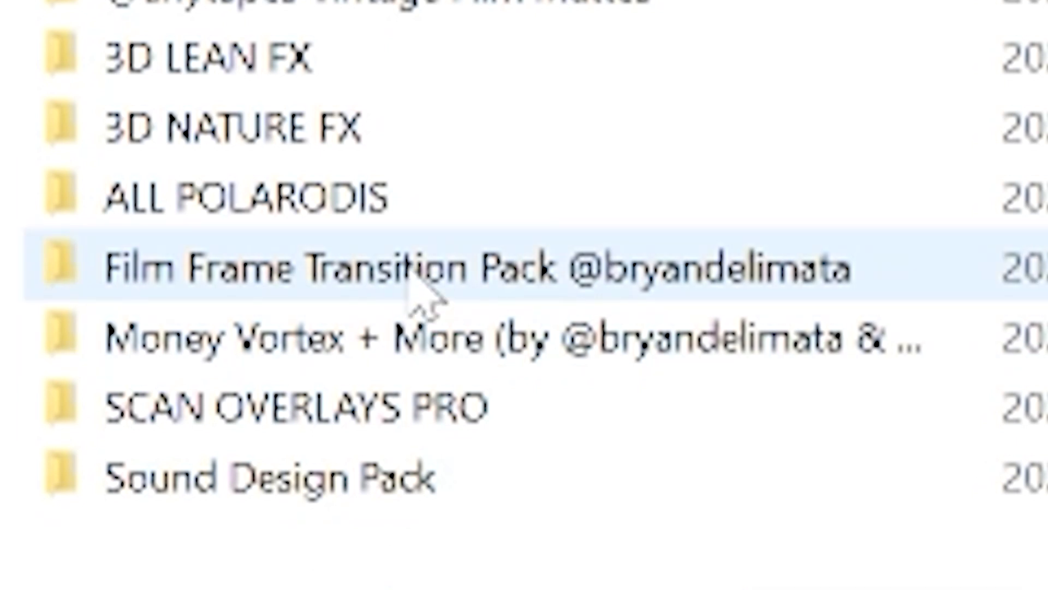
# Open the Film Frame Transition Pack folder in File Explorer
pyautogui.moveTo(410, 278)
pyautogui.doubleClick(411, 276)
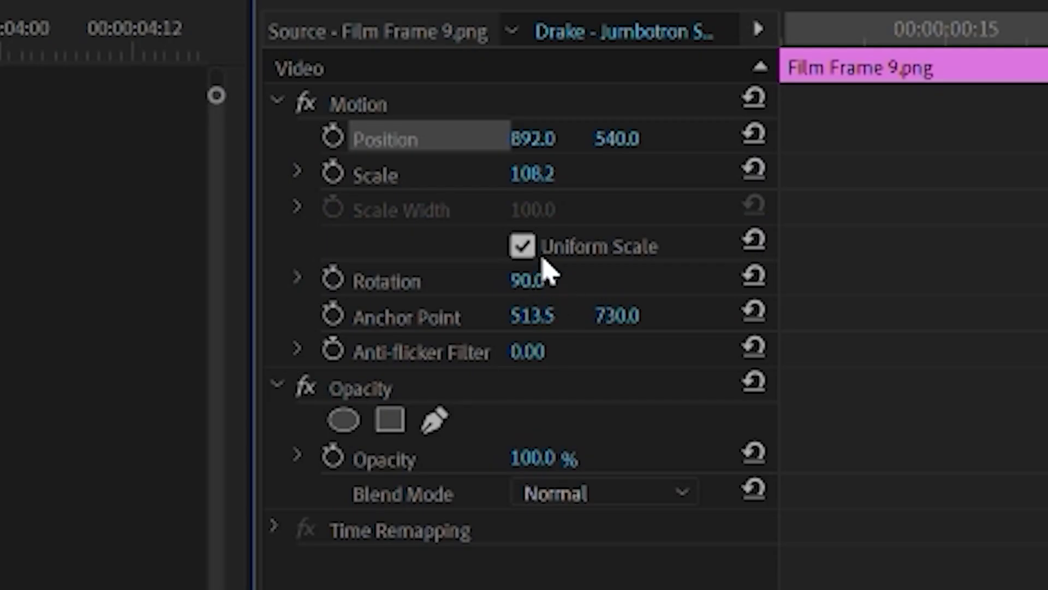
# Turn off Uniform Scale for Film Frame 9.png and stretch its height and width over the first still, with Scale Width at 109.8
pyautogui.click(522, 246)
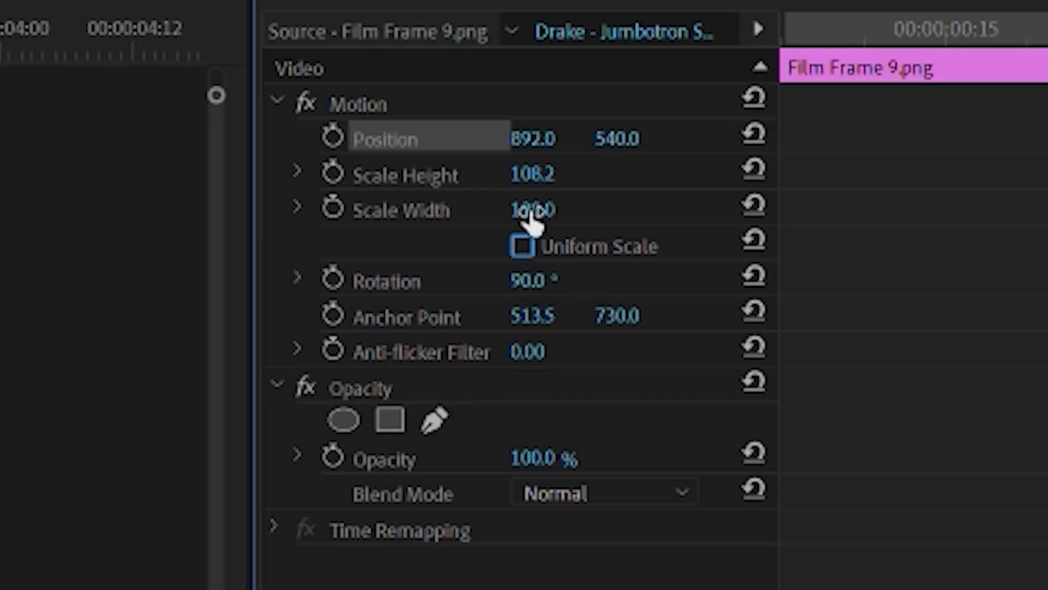
pyautogui.moveTo(532, 211); pyautogui.dragTo(718, 211)
pyautogui.moveTo(534, 174); pyautogui.dragTo(587, 174)
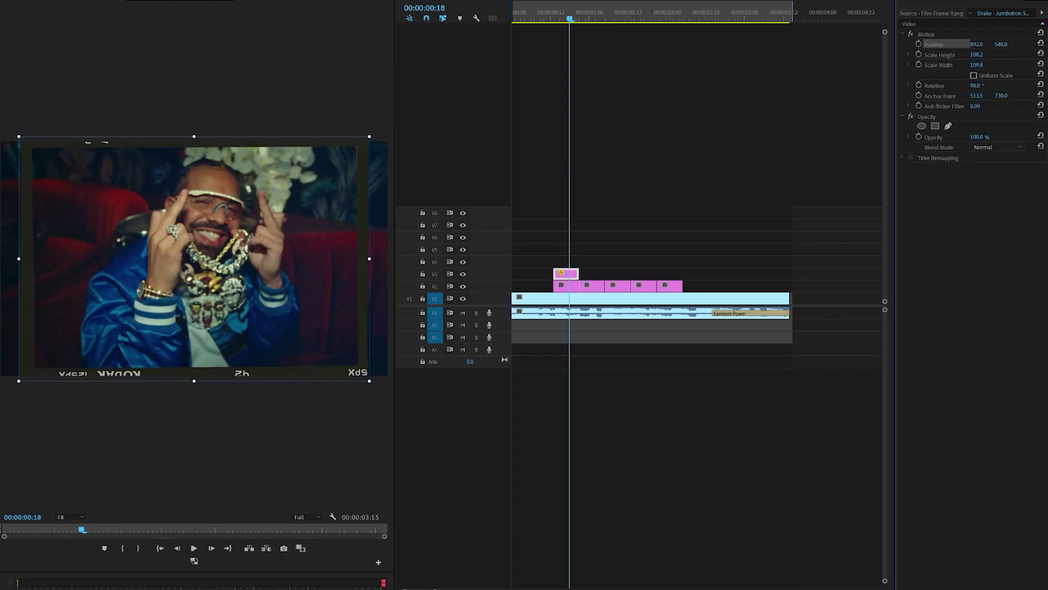
pyautogui.moveTo(976, 55); pyautogui.dragTo(983, 55)
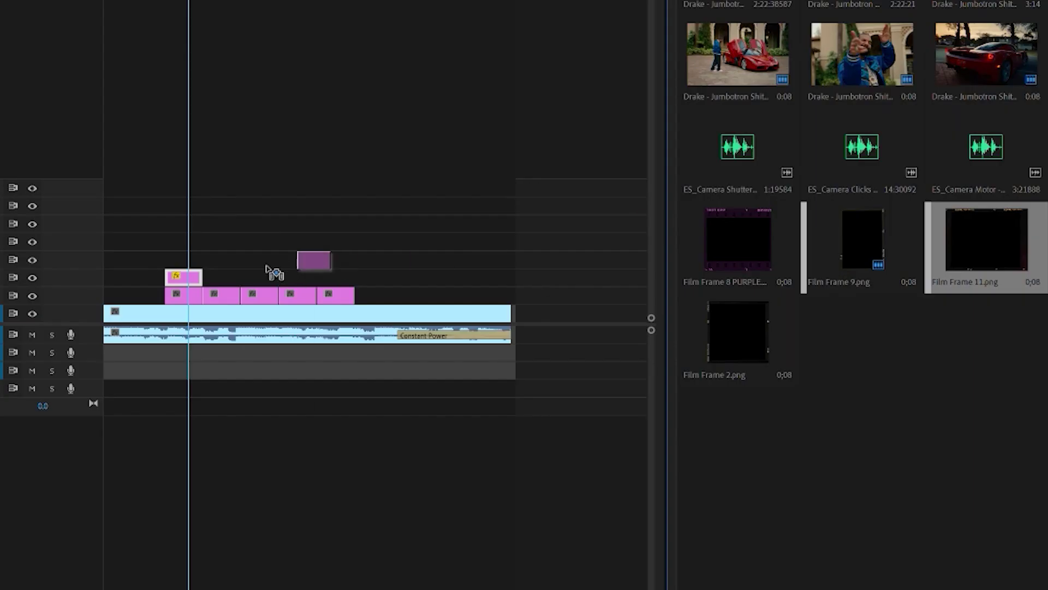
# Place Film Frame 11.png on track V3 directly above the second still
pyautogui.moveTo(629, 272); pyautogui.dragTo(585, 279)
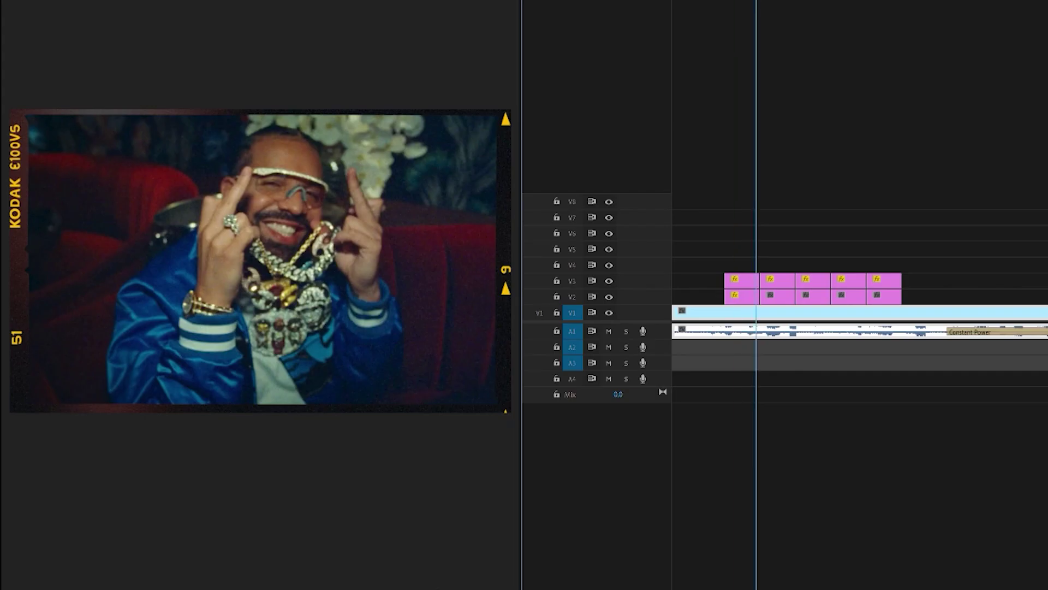
# Nest the first still together with its film frame overlay, keeping the name Nested Sequence 01
pyautogui.moveTo(760, 0); pyautogui.dragTo(741, 13)
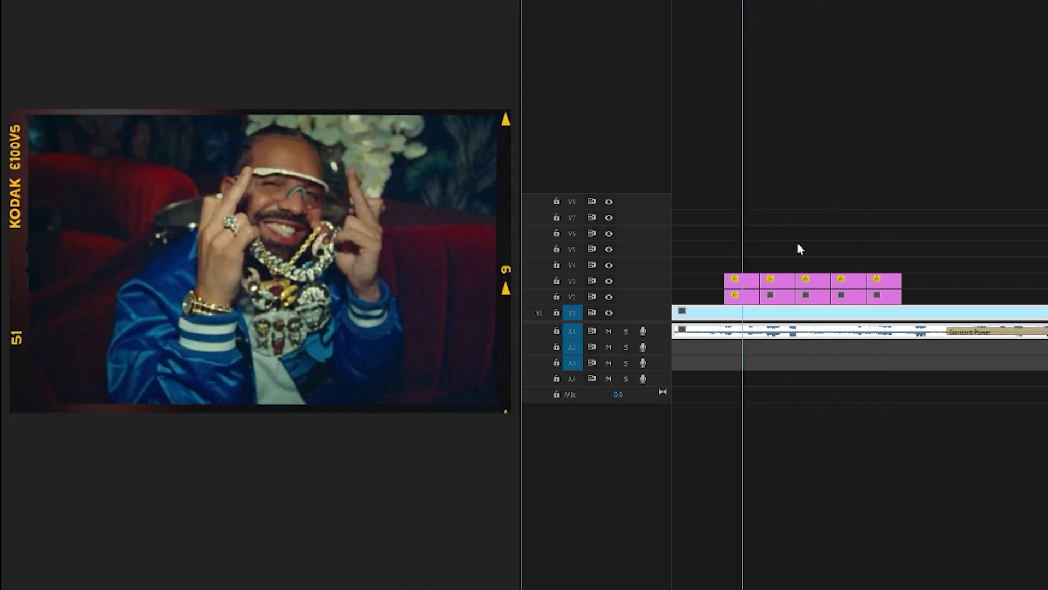
pyautogui.moveTo(712, 248); pyautogui.dragTo(747, 300)
pyautogui.rightClick(745, 300)
pyautogui.click(794, 475)
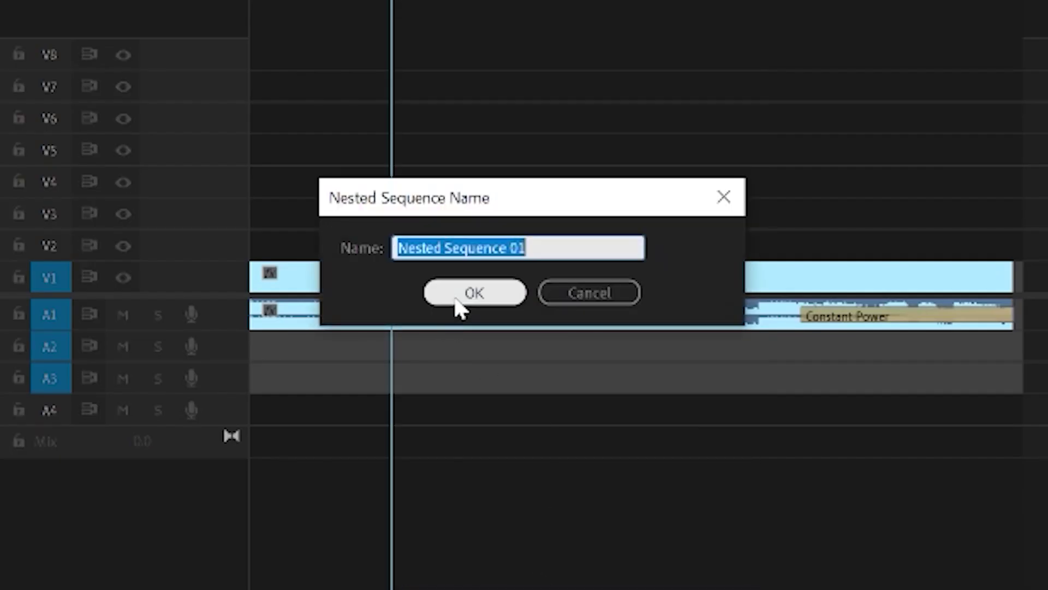
pyautogui.click(458, 299)
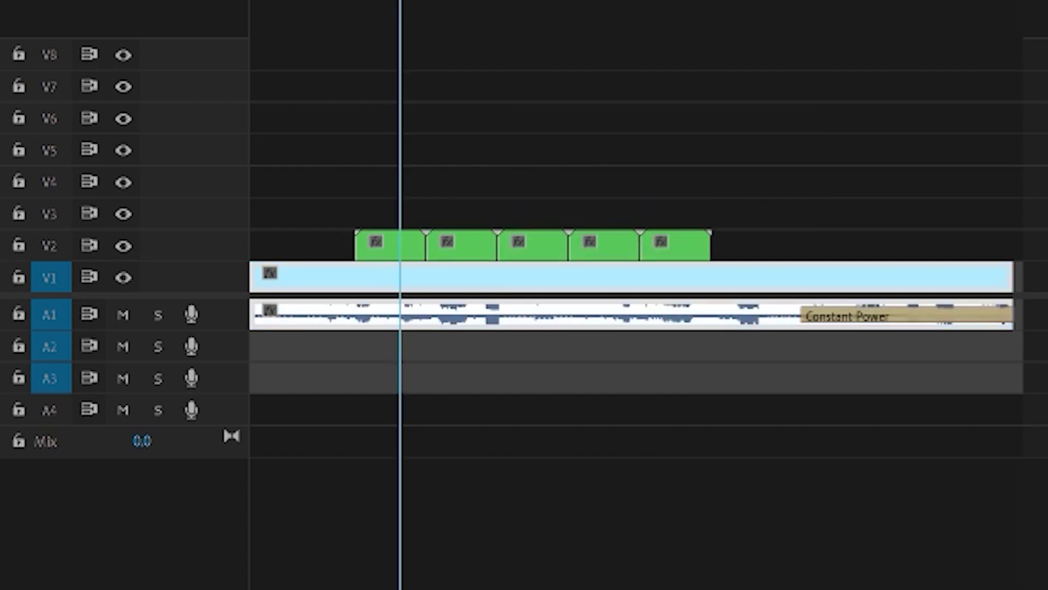
# Find the Directional Blur effect and apply it to the first nested clip on V2
pyautogui.press('Left')
pyautogui.click(390, 245)
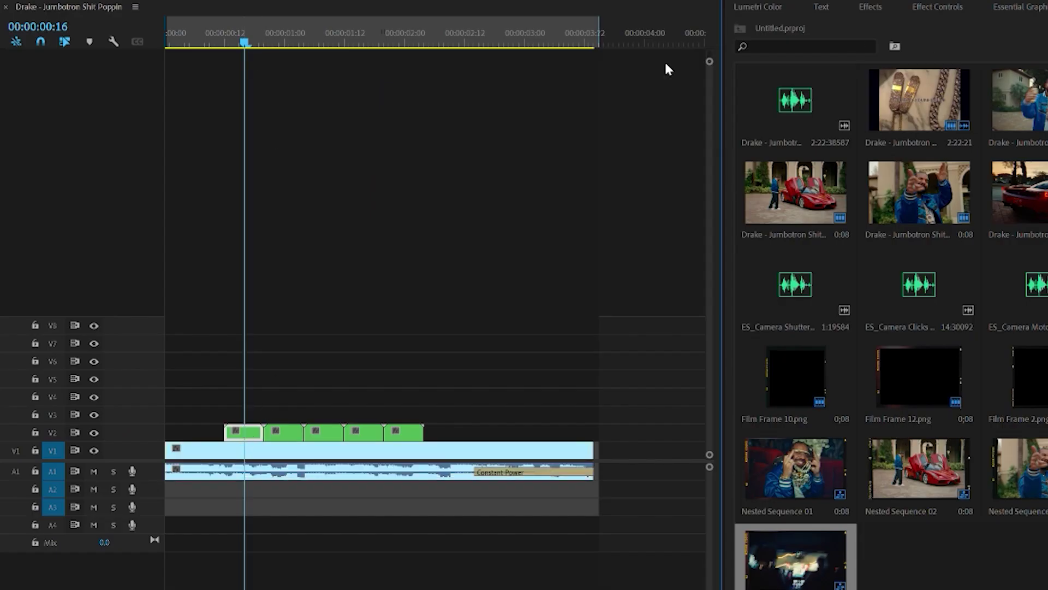
pyautogui.click(872, 13)
pyautogui.click(794, 25)
pyautogui.write('dire')
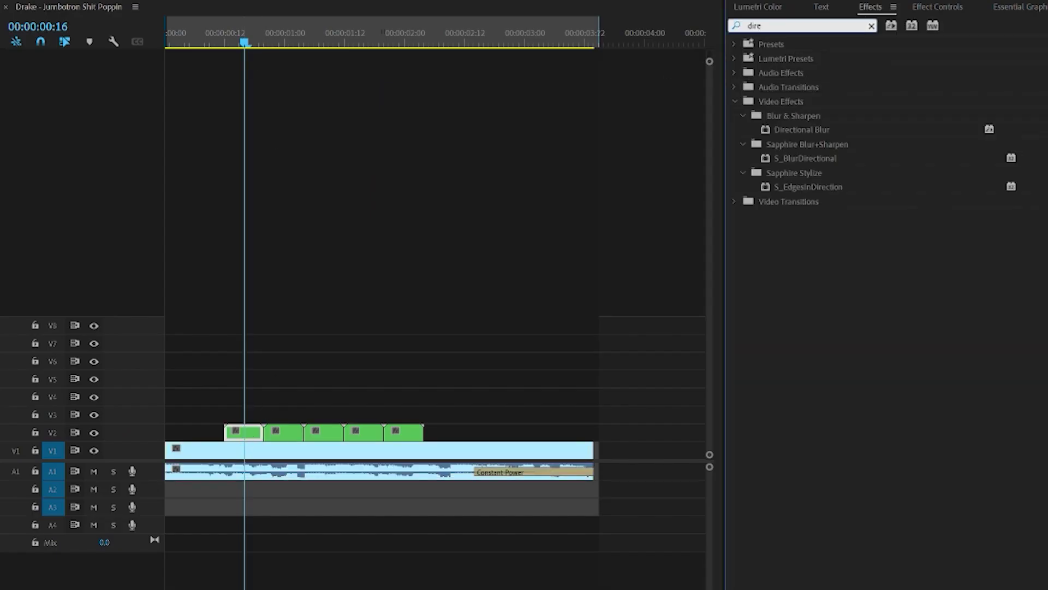
pyautogui.moveTo(792, 133); pyautogui.dragTo(242, 387)
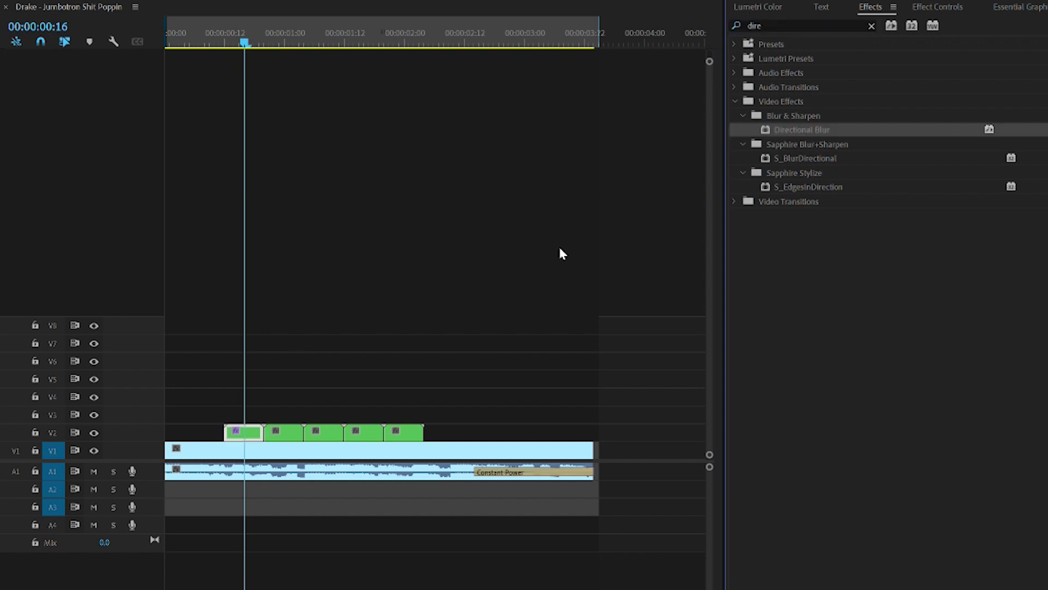
# Find the Noise effect in Noise & Grain and apply it to the first nested clip
pyautogui.moveTo(786, 26); pyautogui.dragTo(701, 41)
pyautogui.write('noise')
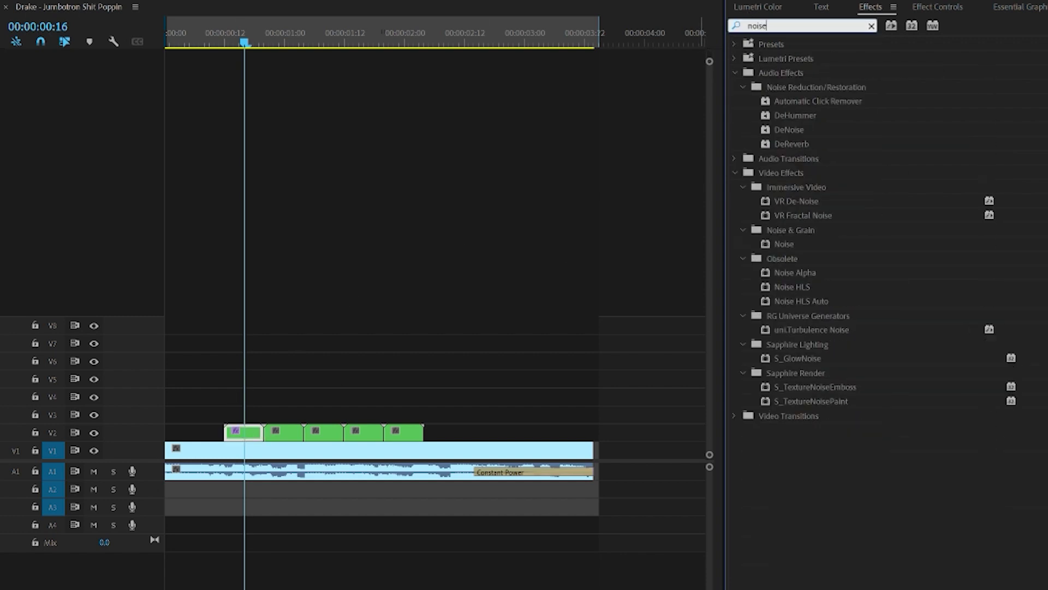
pyautogui.moveTo(797, 238); pyautogui.dragTo(217, 438)
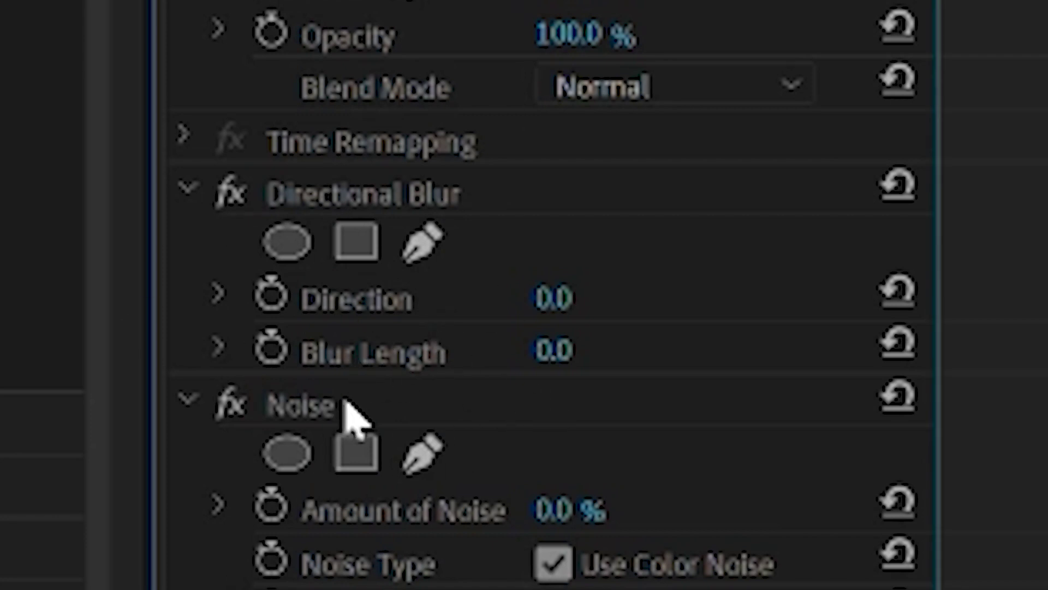
# Keyframe the first nested clip's Blur Length from 120 at 00:00:00:12 down to 0 at 00:00:00:14
pyautogui.click(272, 349)
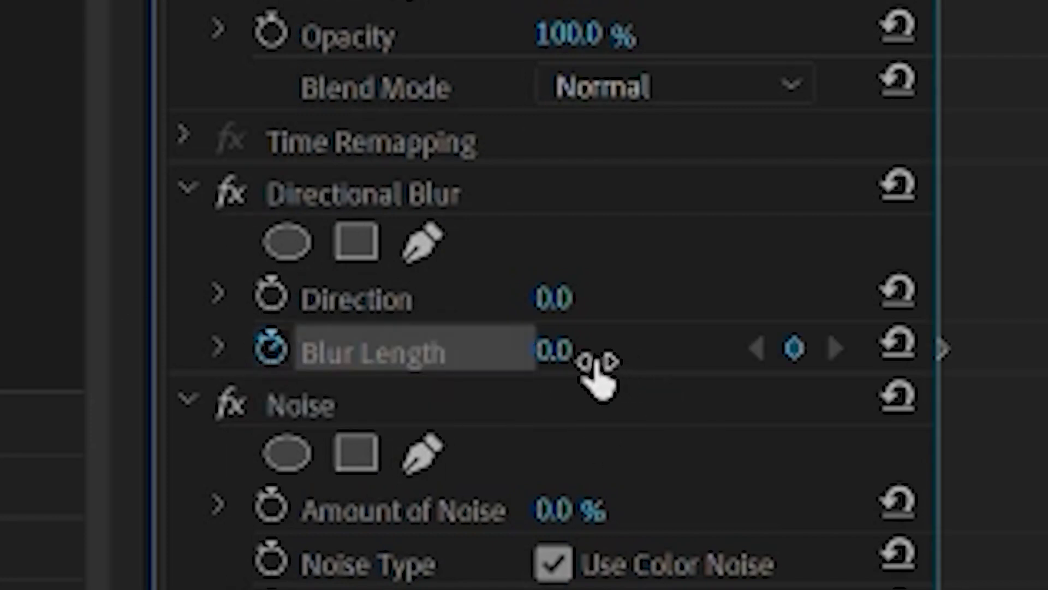
pyautogui.moveTo(561, 350); pyautogui.dragTo(765, 349)
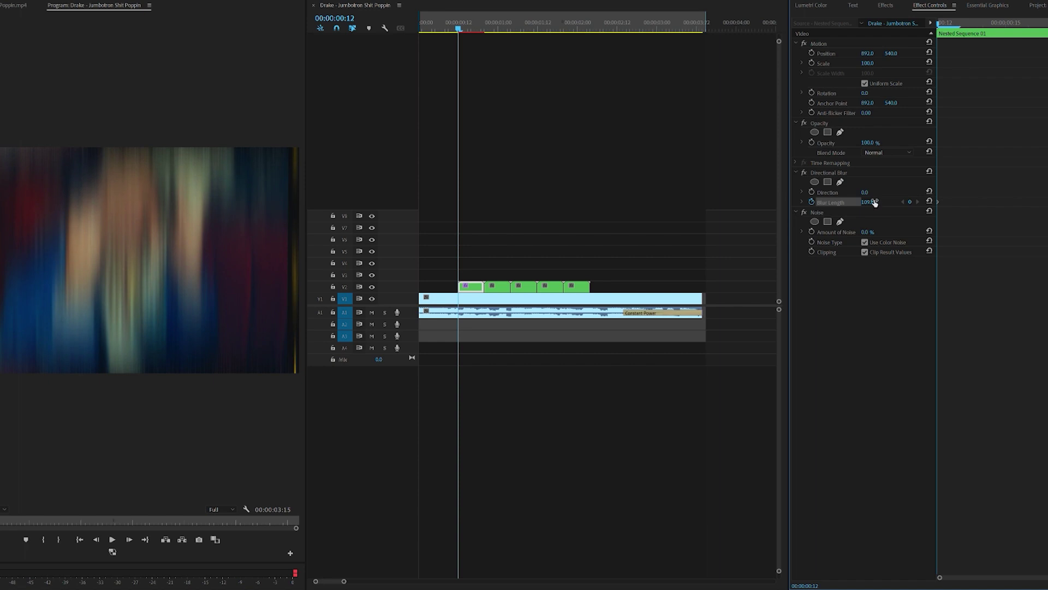
pyautogui.click(974, 27)
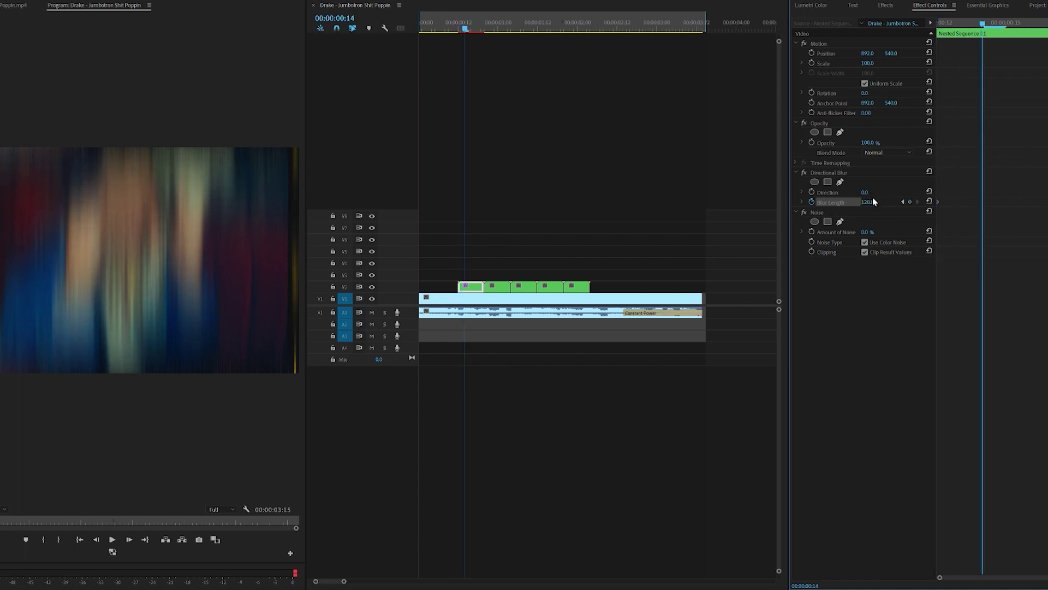
pyautogui.write('0')
pyautogui.press('Return')
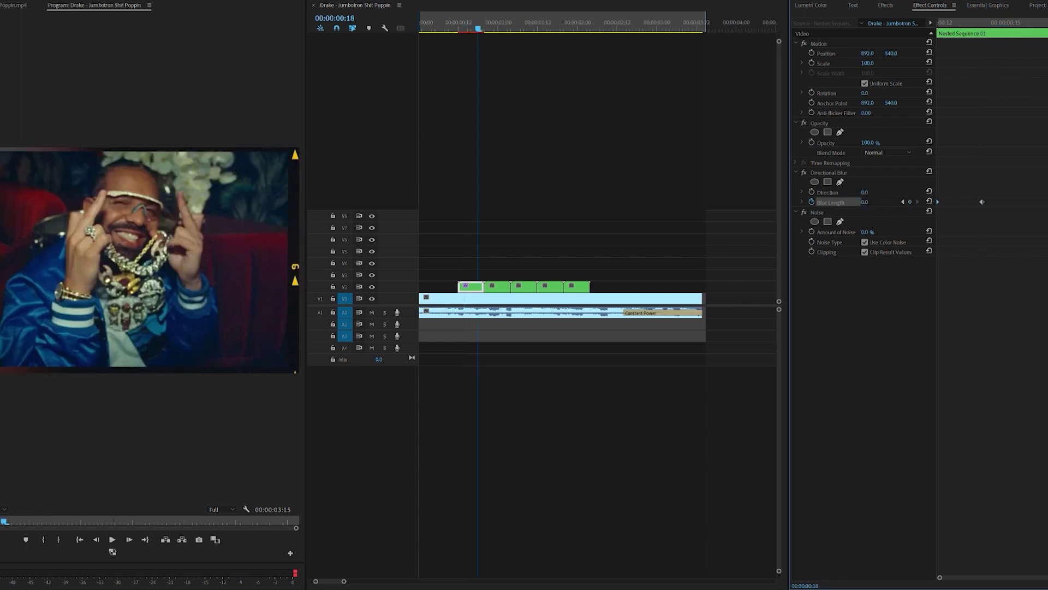
# Duplicate the zero Blur Length keyframe near the end of the first nested clip and select the opening blur keyframe
pyautogui.press('Left')
pyautogui.press('Left')
pyautogui.press('Left')
pyautogui.press('Left')
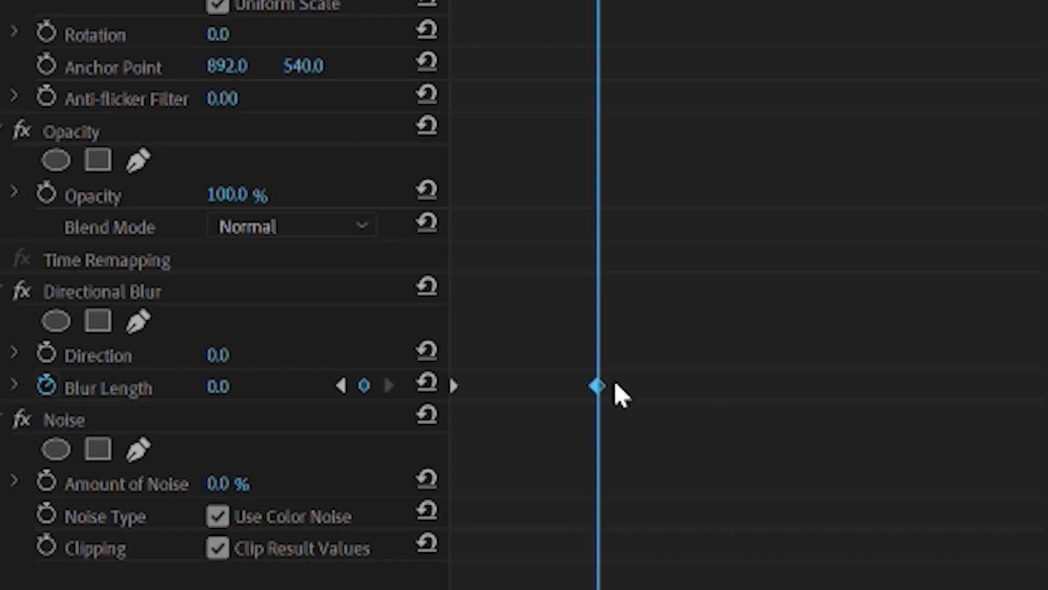
pyautogui.hotkey('shift', 'Right')
pyautogui.hotkey('shift', 'Right')
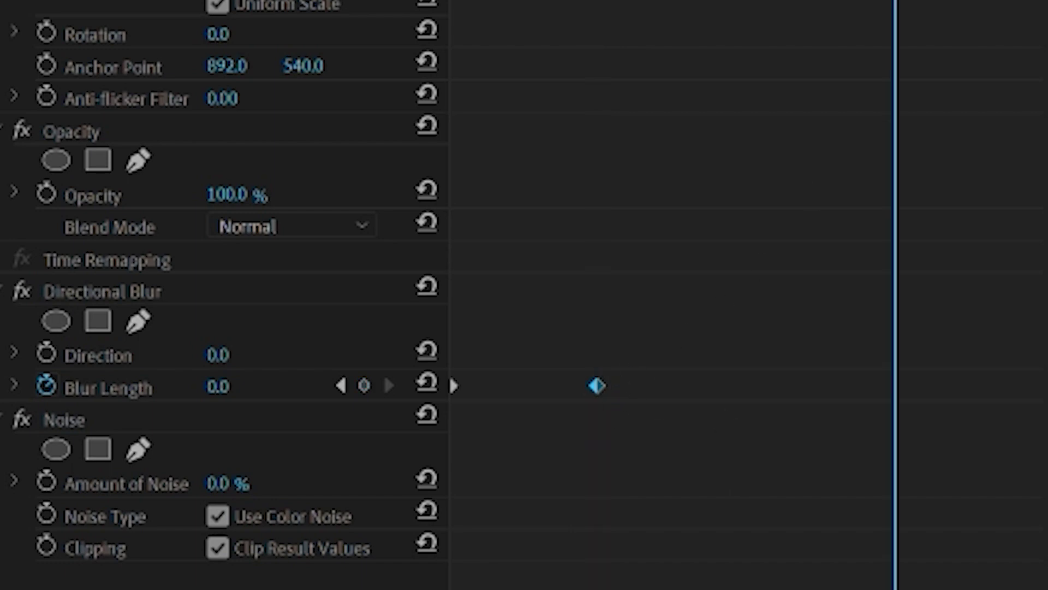
pyautogui.hotkey('ctrl', 'v')
pyautogui.moveTo(538, 310); pyautogui.dragTo(447, 416)
pyautogui.press('Right')
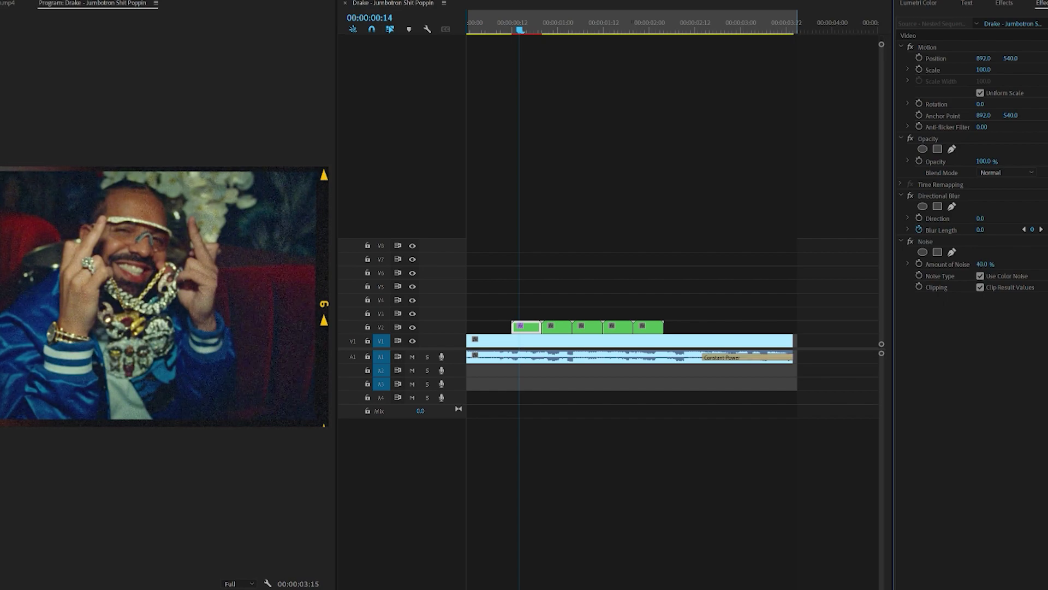
# Set the first nested clip's Amount of Noise to 57% and turn off Use Color Noise
pyautogui.moveTo(988, 264); pyautogui.dragTo(997, 263)
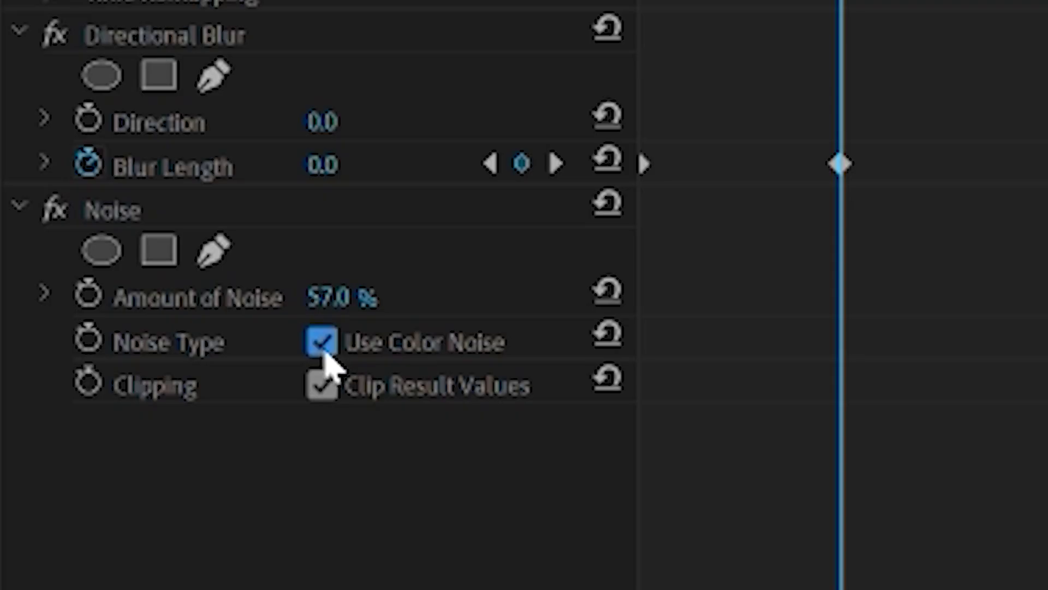
pyautogui.click(323, 343)
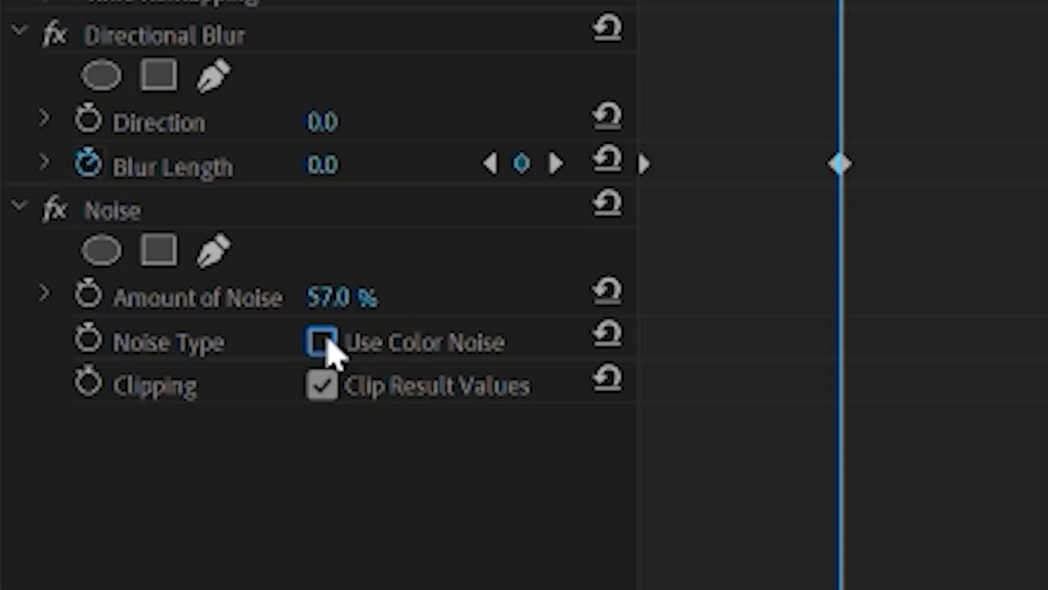
pyautogui.click(793, 24)
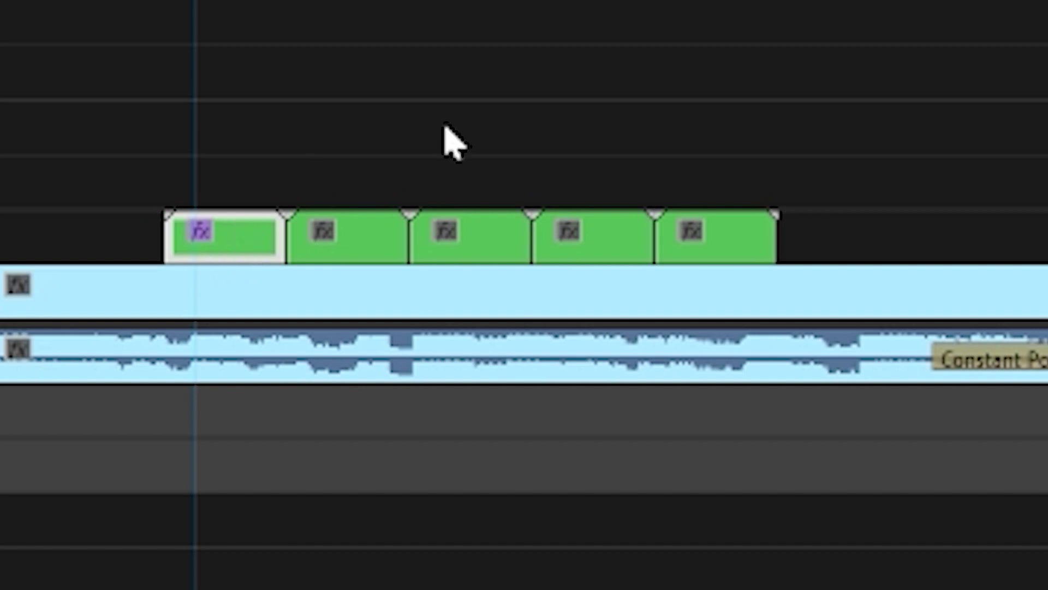
# Paste the first nested clip's Directional Blur and Noise attributes onto the other four nested clips on V2
pyautogui.moveTo(1010, 5); pyautogui.dragTo(346, 227)
pyautogui.hotkey('ctrl', 'alt', 'v')
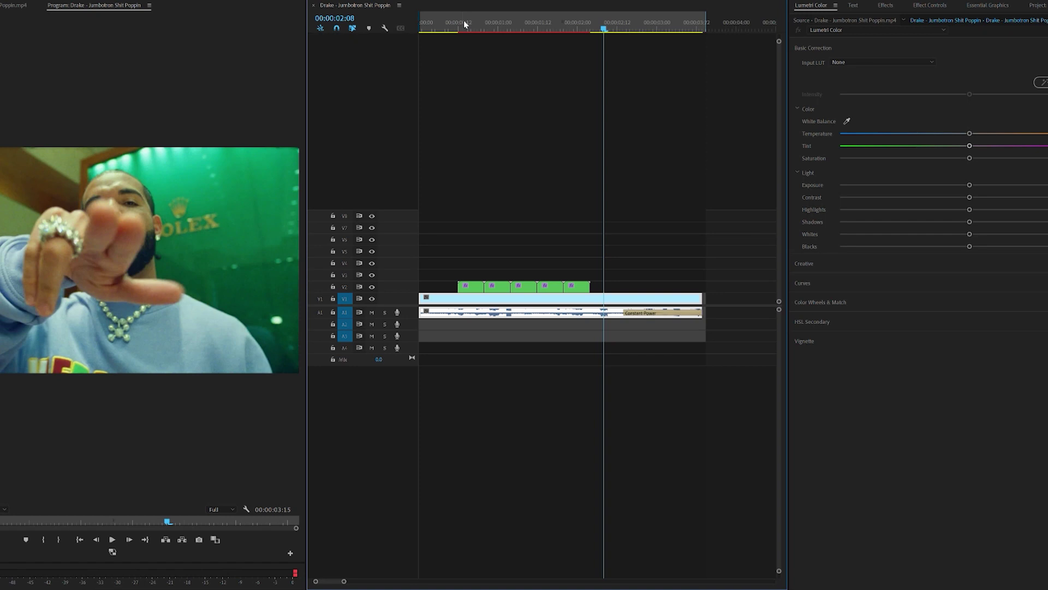
# Place the ES_Camera Clicks sound on A4 and cut it down to its short opening click
pyautogui.click(1039, 5)
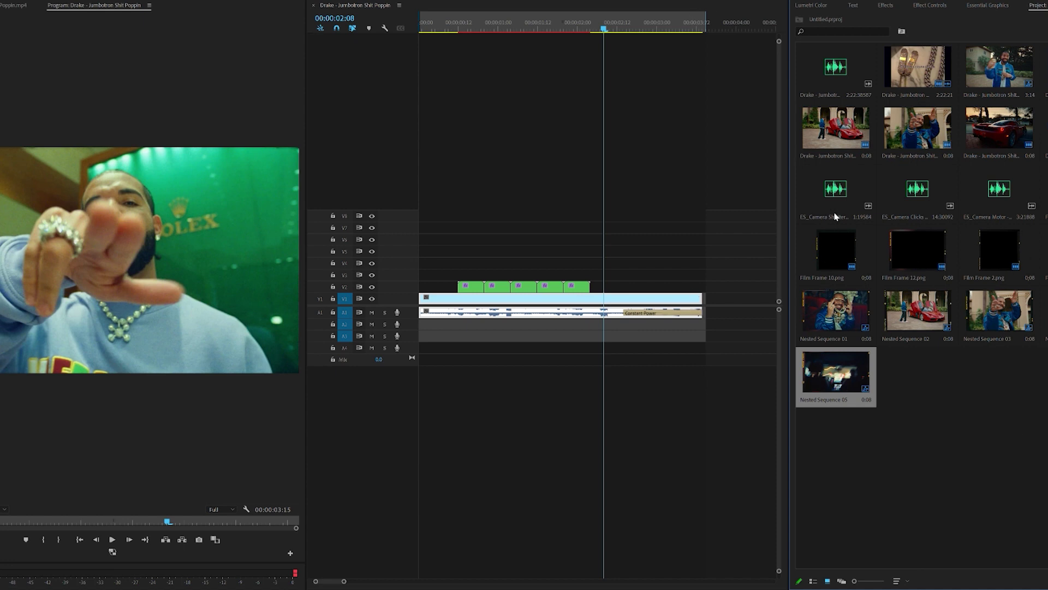
pyautogui.moveTo(917, 188); pyautogui.dragTo(487, 363)
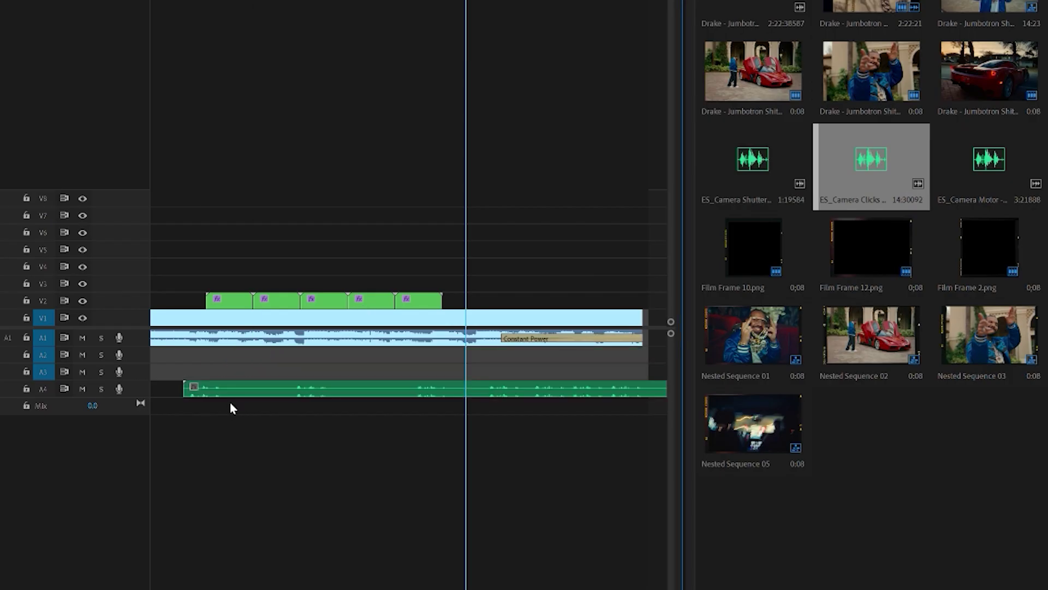
pyautogui.click(264, 389)
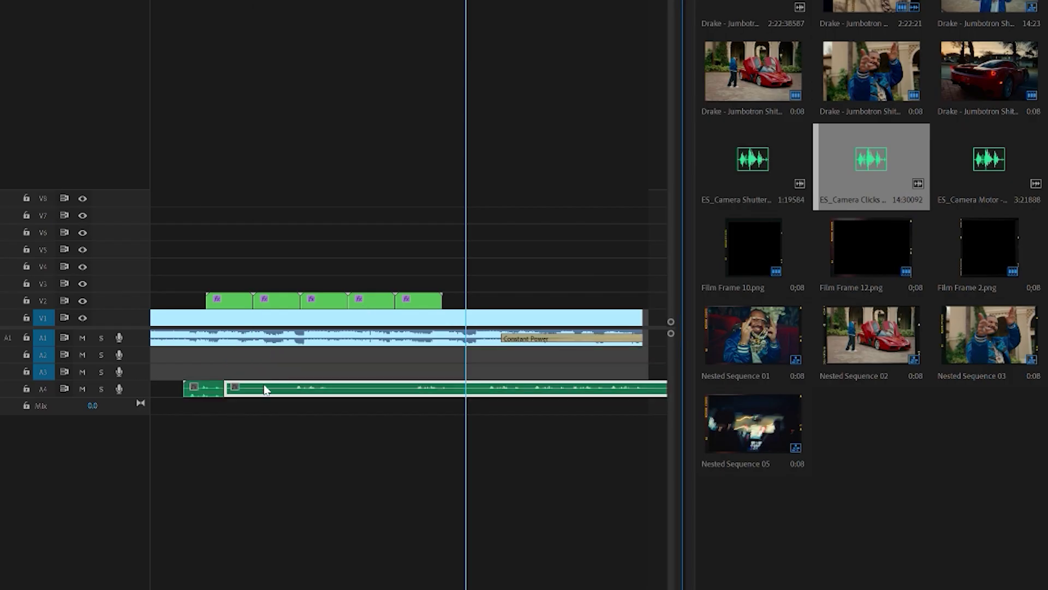
pyautogui.press('Delete')
# Move the trimmed camera click past the end of the music video and play it on its own
pyautogui.moveTo(200, 393); pyautogui.dragTo(644, 385)
pyautogui.press('-')
pyautogui.moveTo(417, 392); pyautogui.dragTo(430, 392)
pyautogui.press('Down')
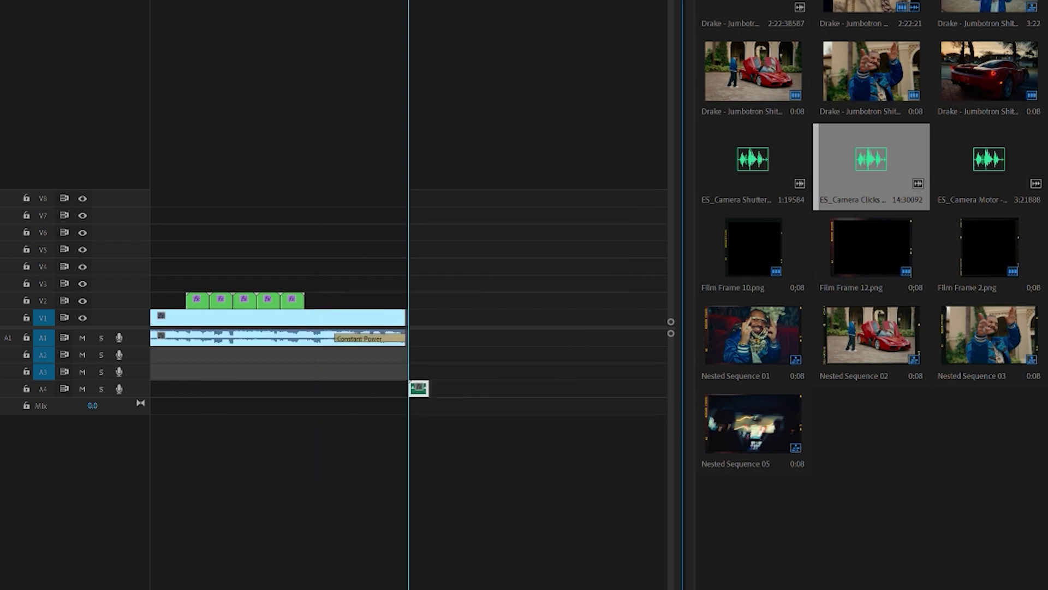
pyautogui.press('space')
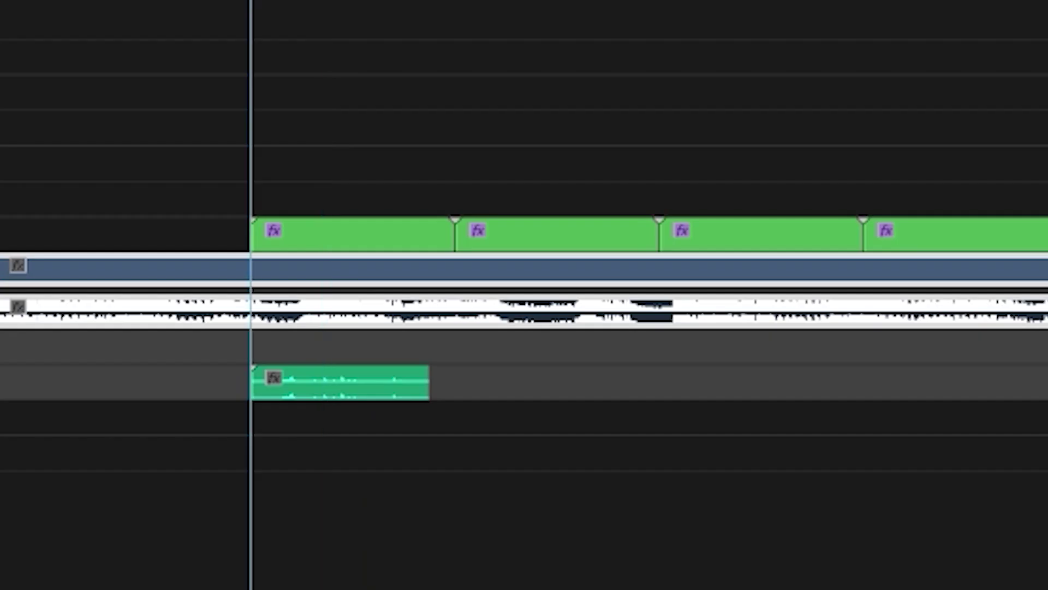
# Start the camera click on A3 slightly before the first nested clip and copy it for the other four, alternating A2 and A3
pyautogui.press('=')
pyautogui.moveTo(376, 395); pyautogui.dragTo(335, 394)
pyautogui.press('-')
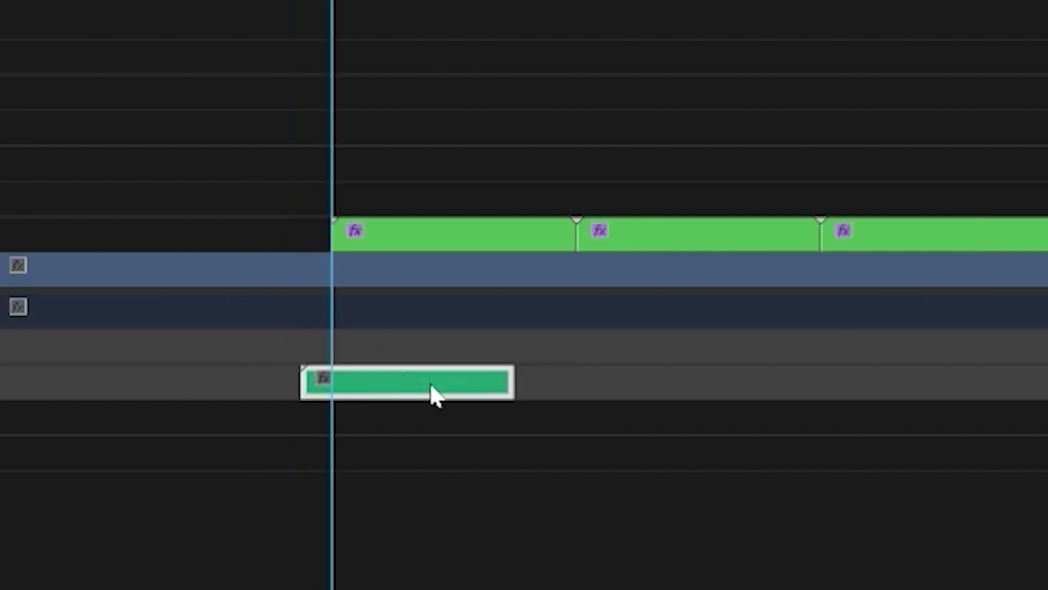
pyautogui.keyDown('alt'); pyautogui.moveTo(333, 389); pyautogui.dragTo(601, 357); pyautogui.keyUp('alt')
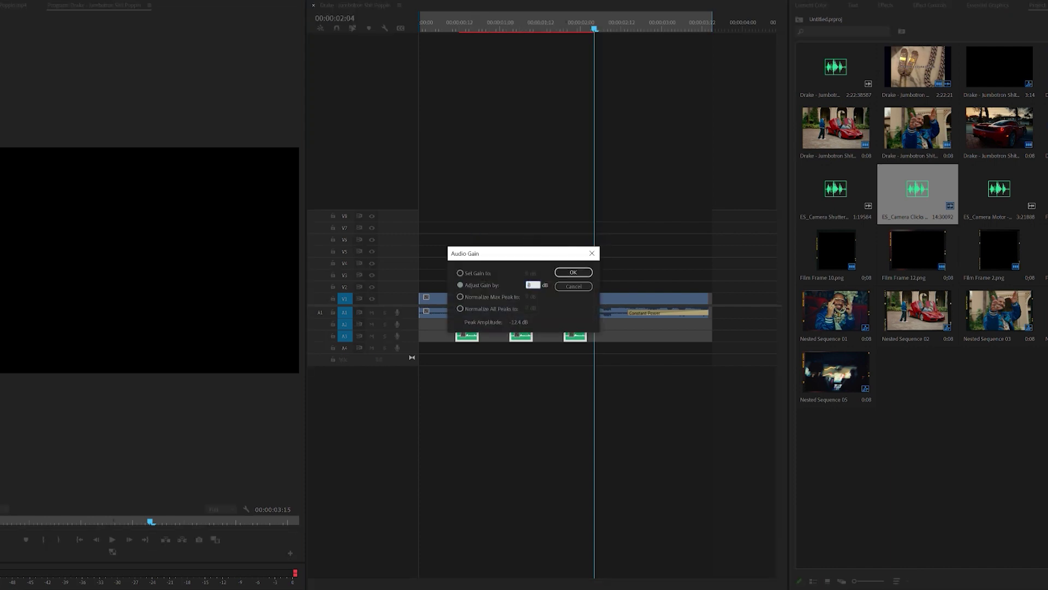
# Raise the audio gain of the five camera click clips and play back the transition
pyautogui.press('Return')
pyautogui.click(444, 24)
pyautogui.press('space')
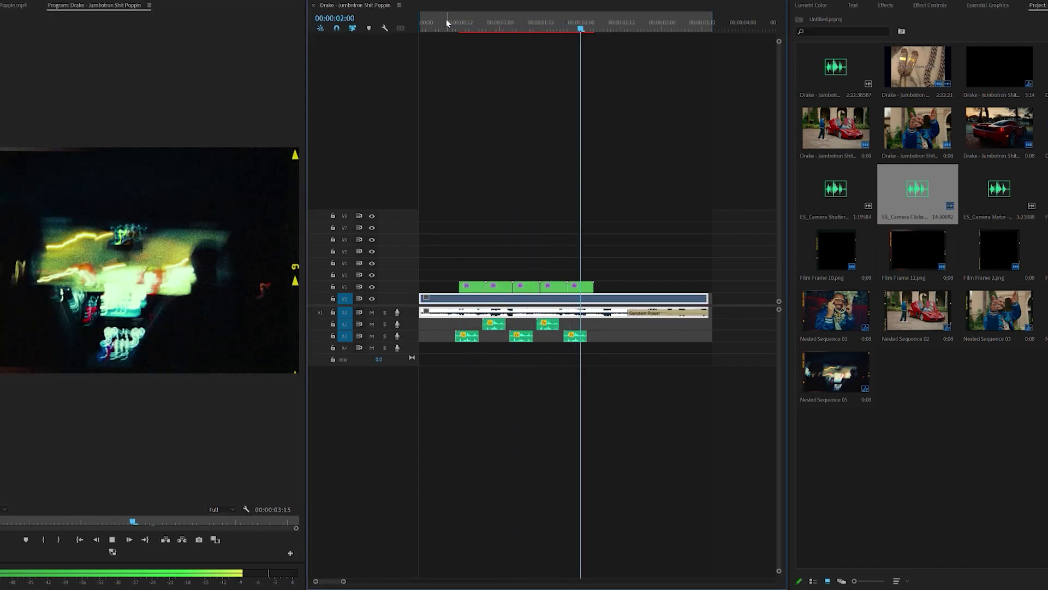
pyautogui.hotkey('shift', 'e')
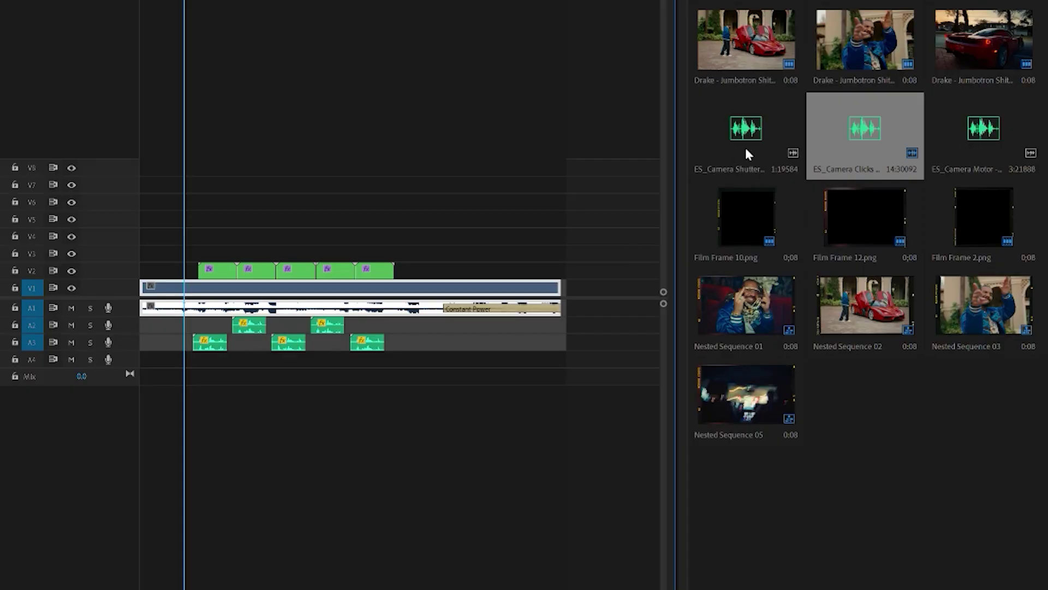
# Add the ES_Camera Shutter sound to A3 past the end of the music video
pyautogui.moveTo(748, 154); pyautogui.dragTo(661, 242)
pyautogui.moveTo(592, 343); pyautogui.dragTo(593, 342)
pyautogui.press('-')
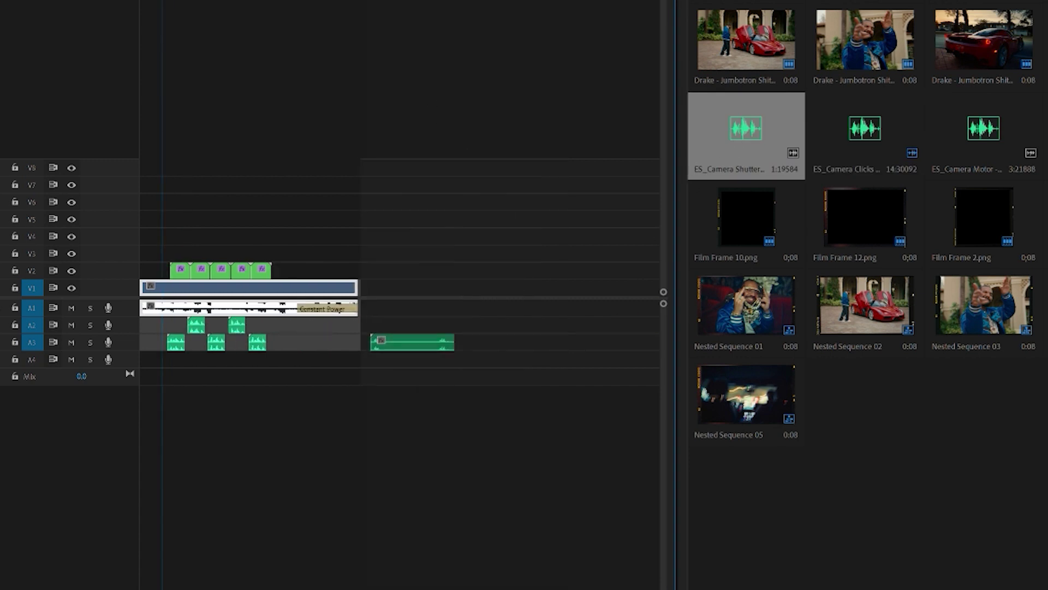
# Trim the shutter sound to the camera click's length and place it on A4 directly beneath the first click
pyautogui.click(412, 342)
pyautogui.hotkey('ctrl', 'alt', 'q')
pyautogui.moveTo(445, 341); pyautogui.dragTo(174, 361)
pyautogui.scroll(3, 173, 377)
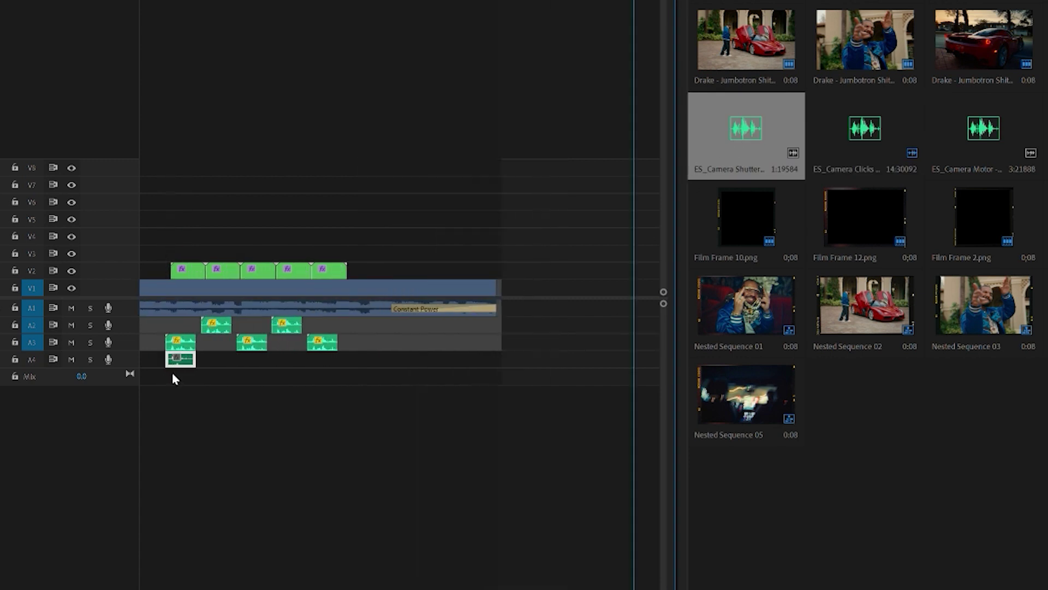
pyautogui.press('=')
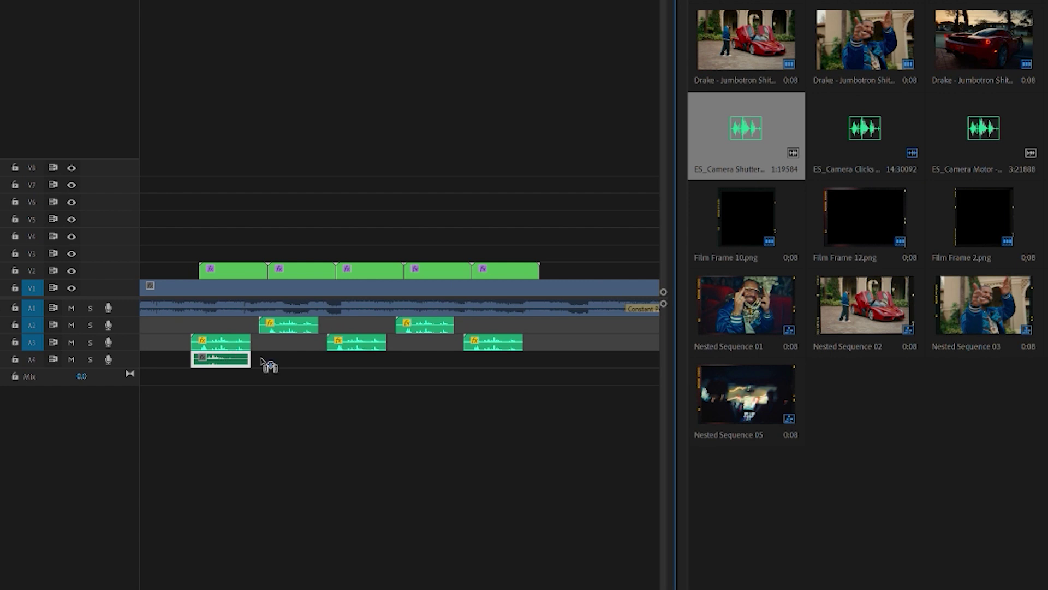
# Copy the shutter sound on A4 beneath the third and fifth camera clicks and play back the transition
pyautogui.moveTo(269, 365); pyautogui.dragTo(365, 370)
pyautogui.moveTo(494, 371); pyautogui.dragTo(494, 366)
pyautogui.click(354, 300)
pyautogui.press('-')
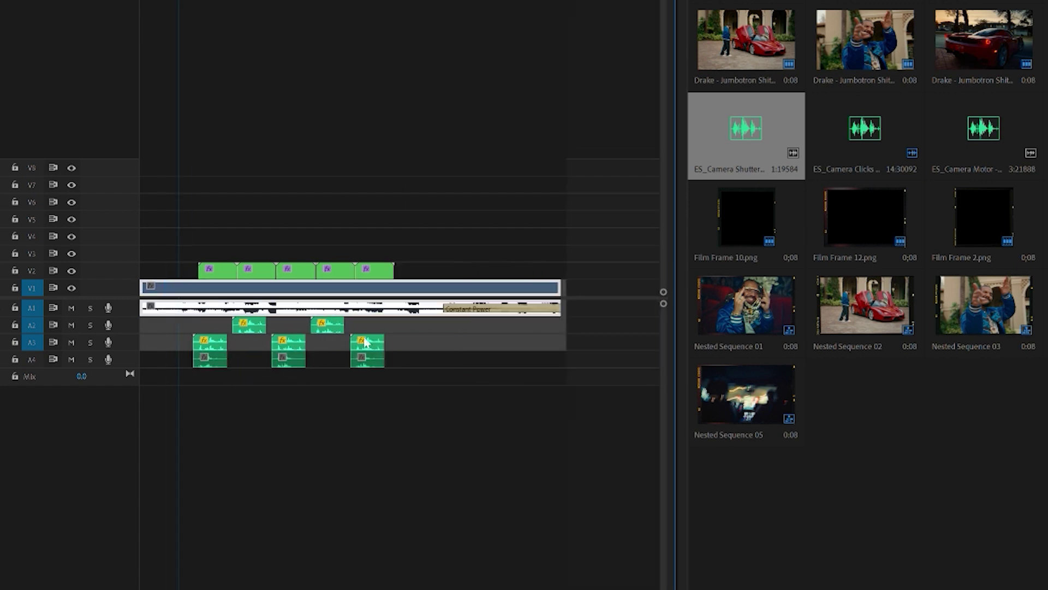
pyautogui.press('space')
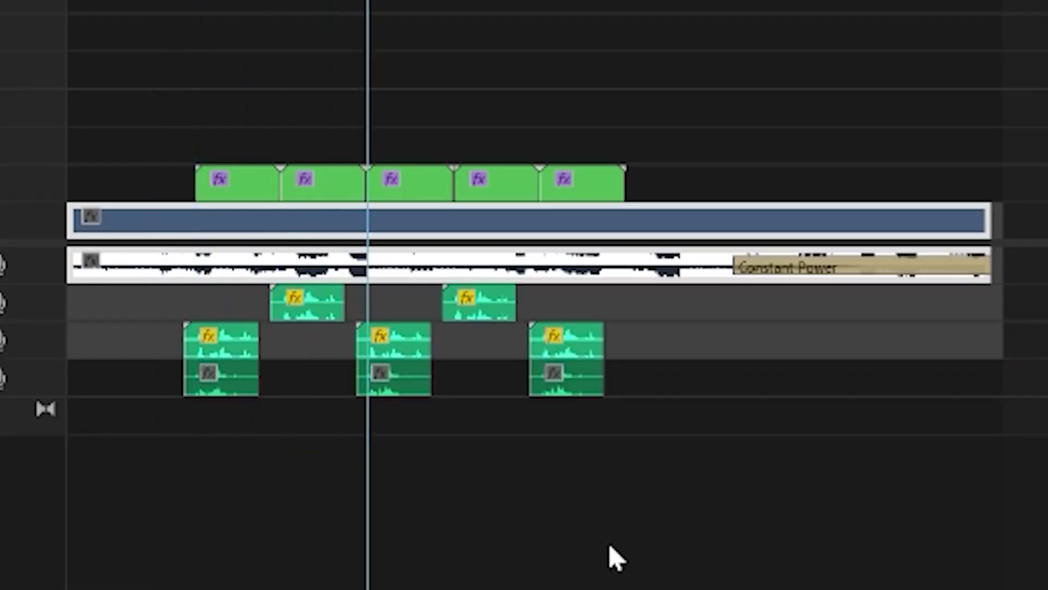